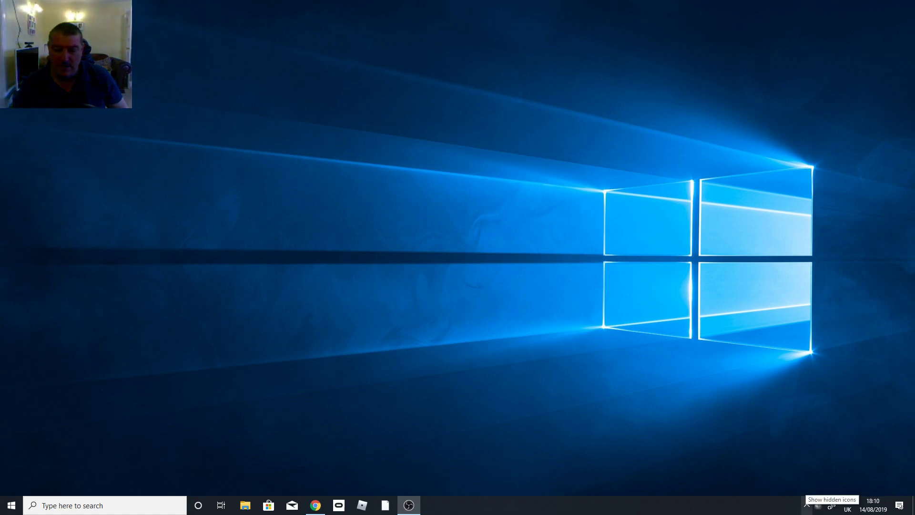
Open Steam's settings from the tray icon, then close them.
left_click(806, 505)
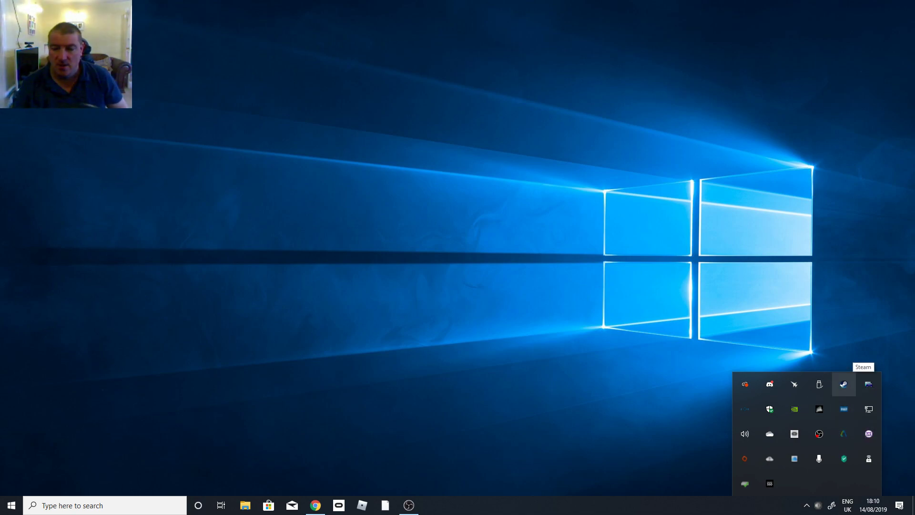
right_click(844, 384)
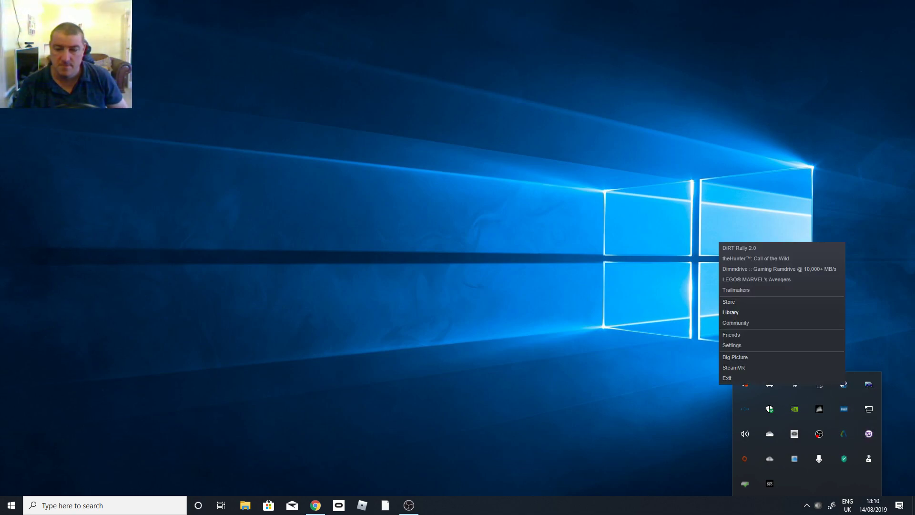
left_click(732, 345)
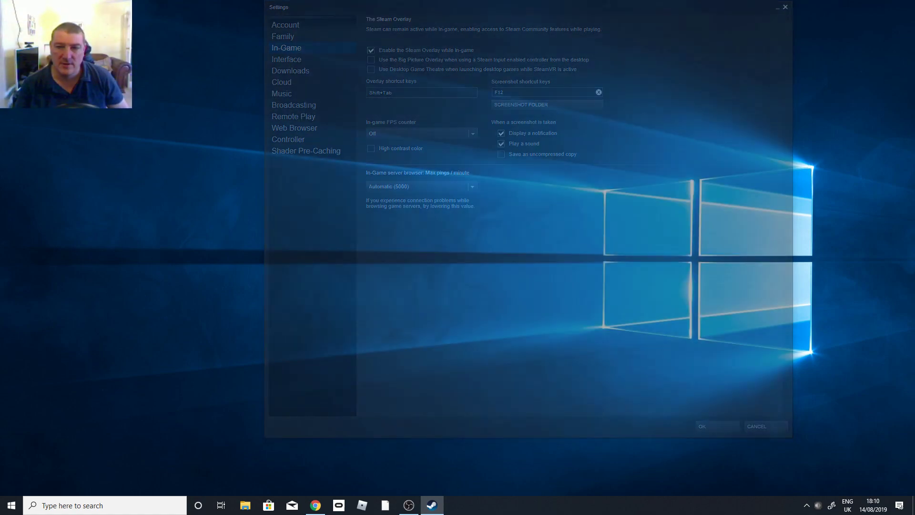
key("Escape")
Launch SteamVR from the Steam tray menu.
left_click(806, 506)
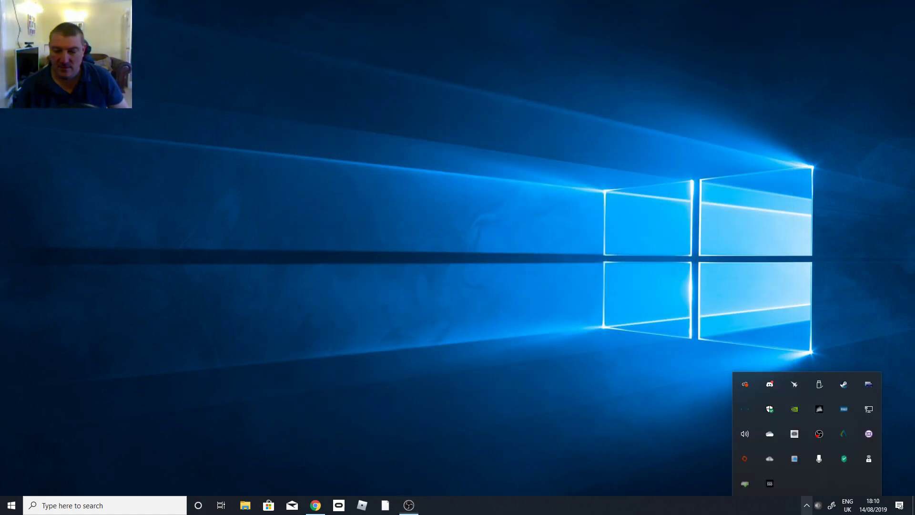
right_click(843, 384)
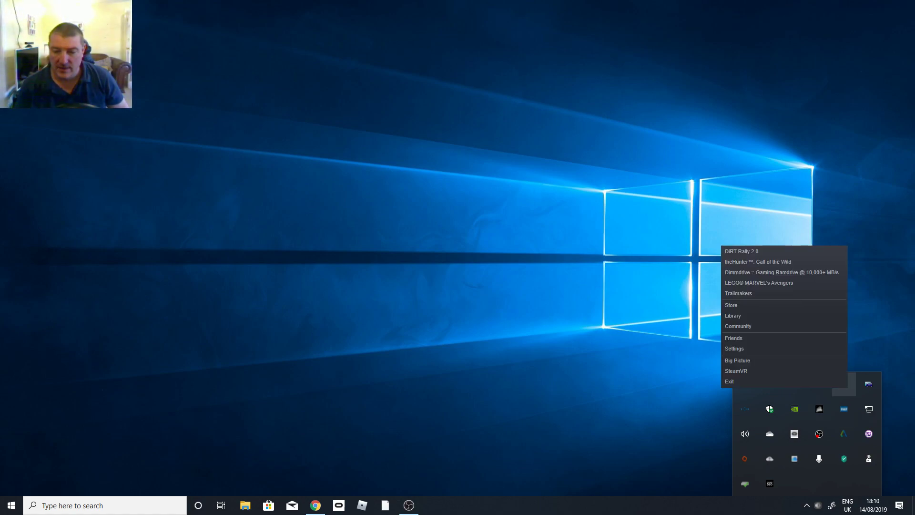
left_click(734, 348)
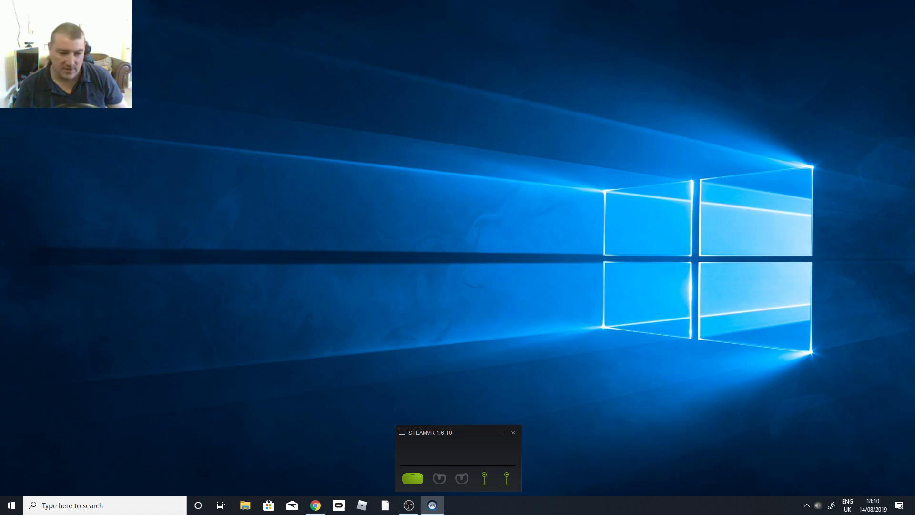
Open SteamVR Settings to the Applications page, showing SteamVR Home at 100% resolution.
left_click(401, 433)
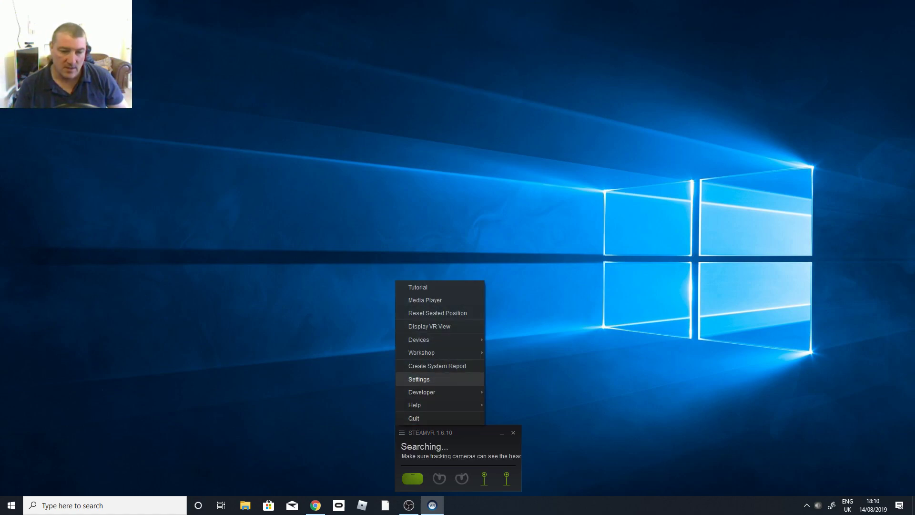
left_click(419, 379)
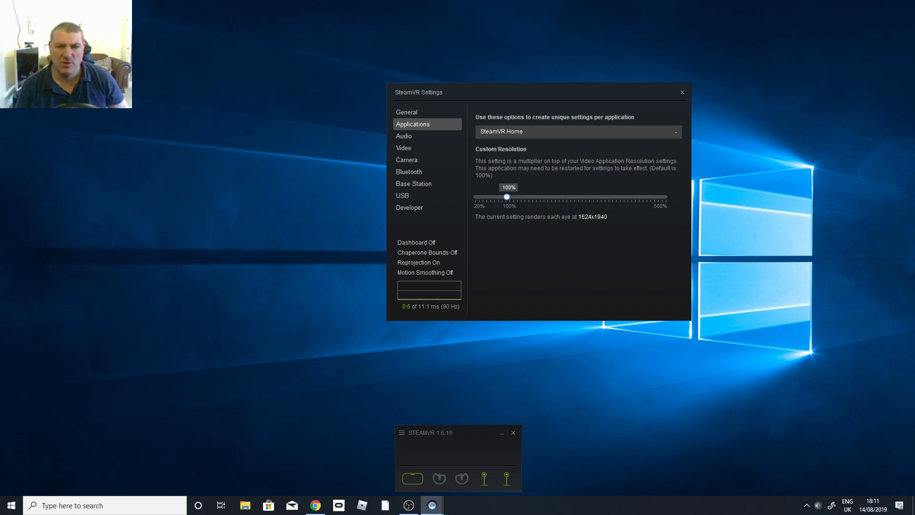
Select DiRT Rally 2.0 and set its custom resolution to 68% (1340x1600 per eye).
left_click(578, 131)
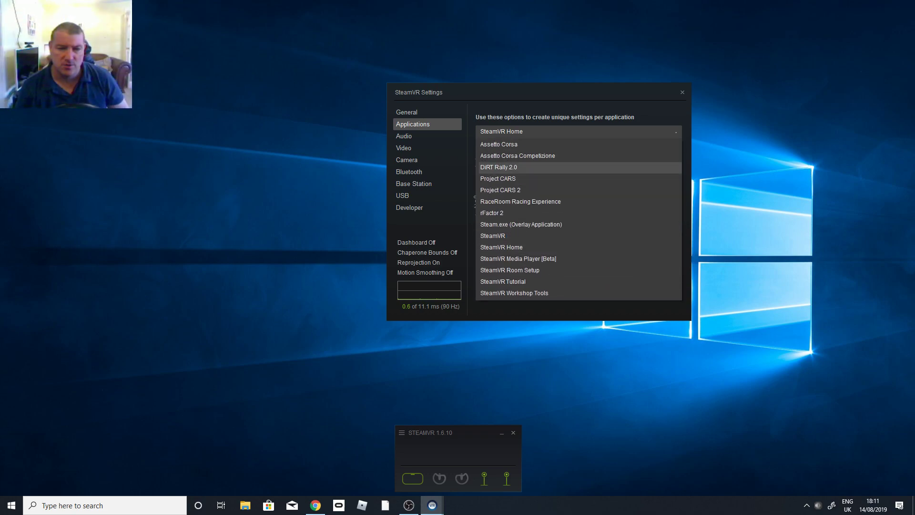
left_click(498, 166)
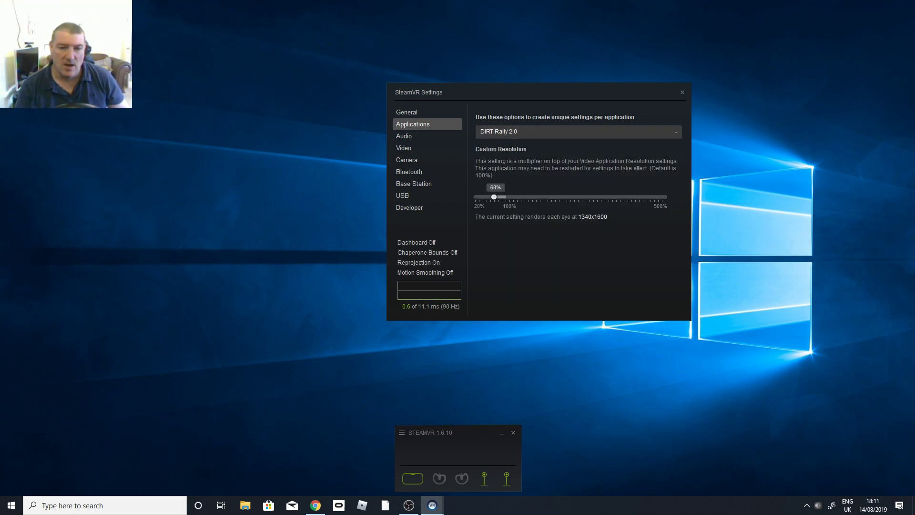
left_click_drag(493, 197, 506, 197)
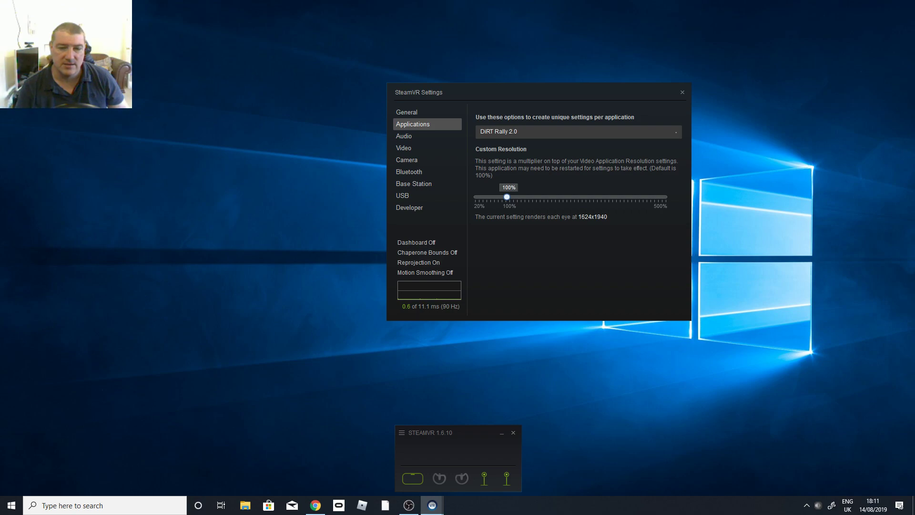
left_click_drag(506, 196, 494, 197)
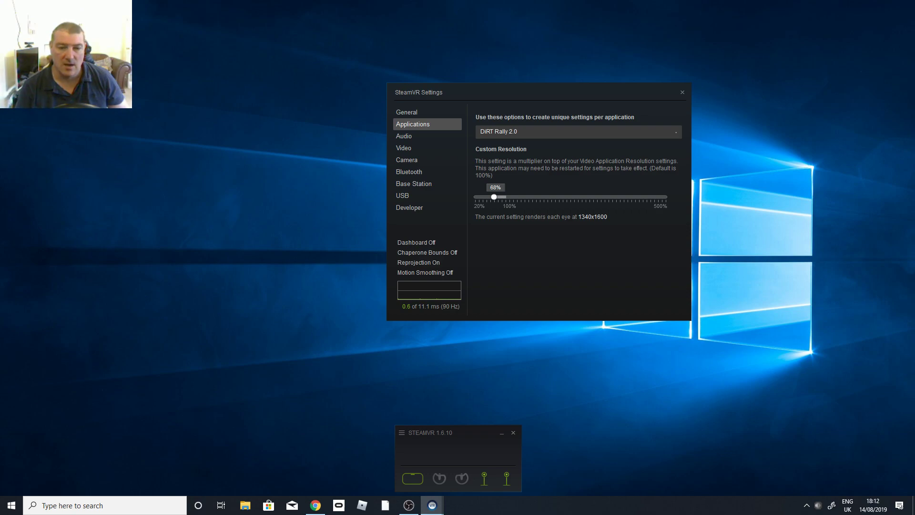
key("Right")
key("Right")
key("Right")
key("Right")
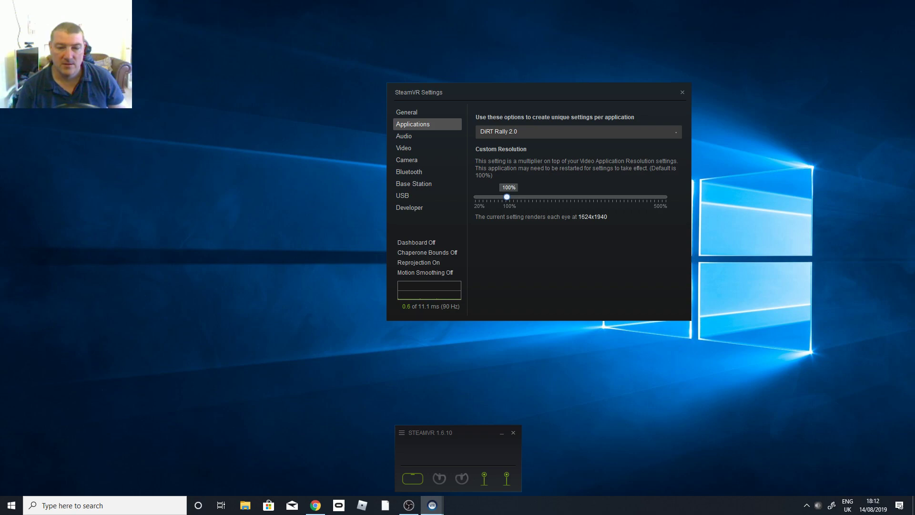
key("Left")
key("Left")
key("Left")
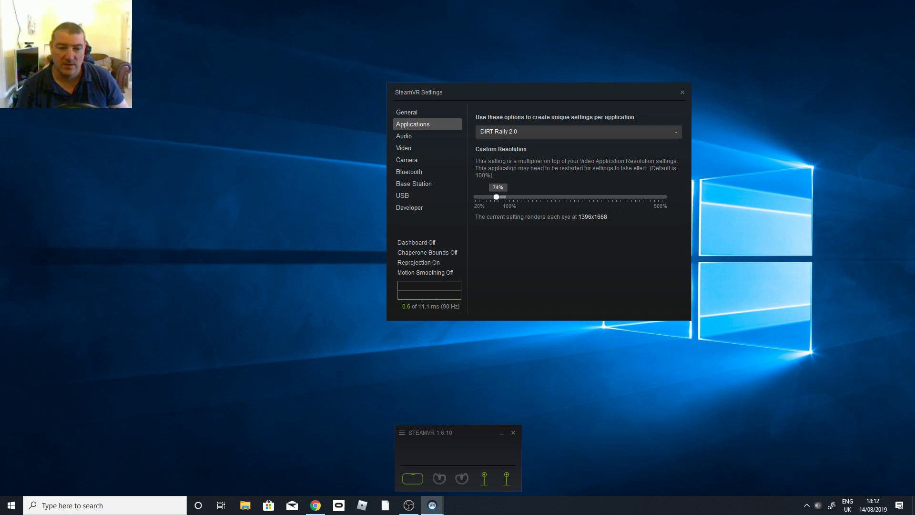
key("Left")
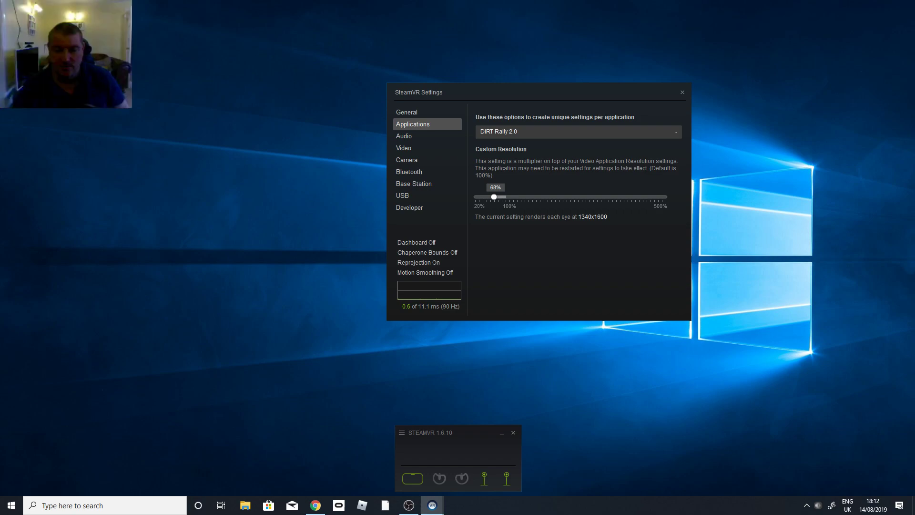
Bring up the Oculus Tray Tool window and move it over SteamVR Settings.
left_click(806, 505)
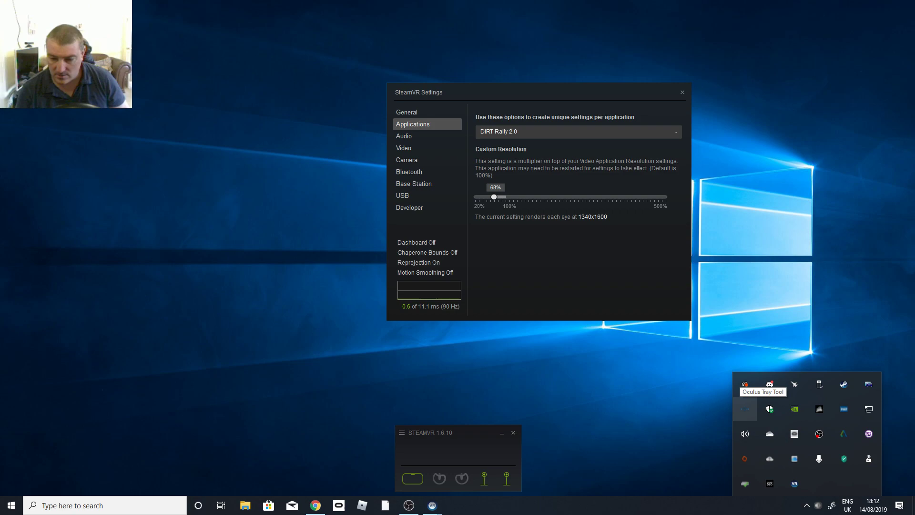
right_click(745, 385)
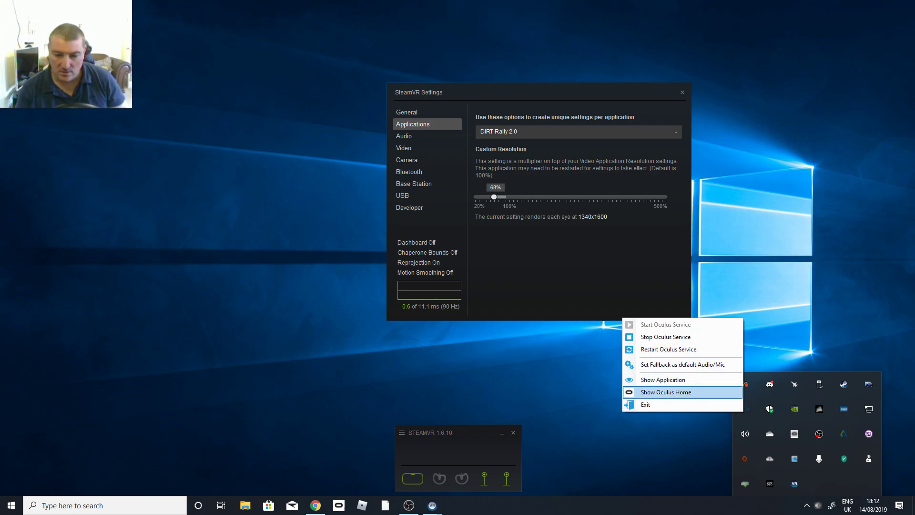
left_click(662, 380)
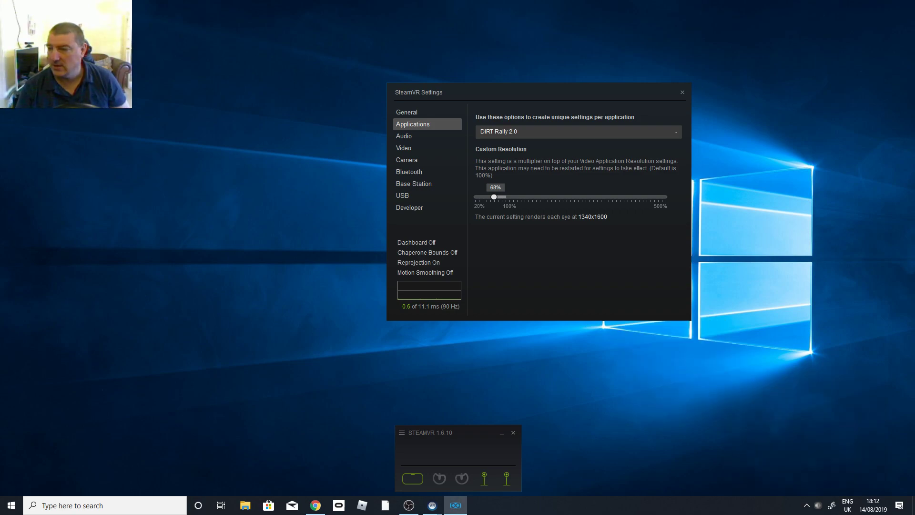
left_click_drag(908, 174, 558, 152)
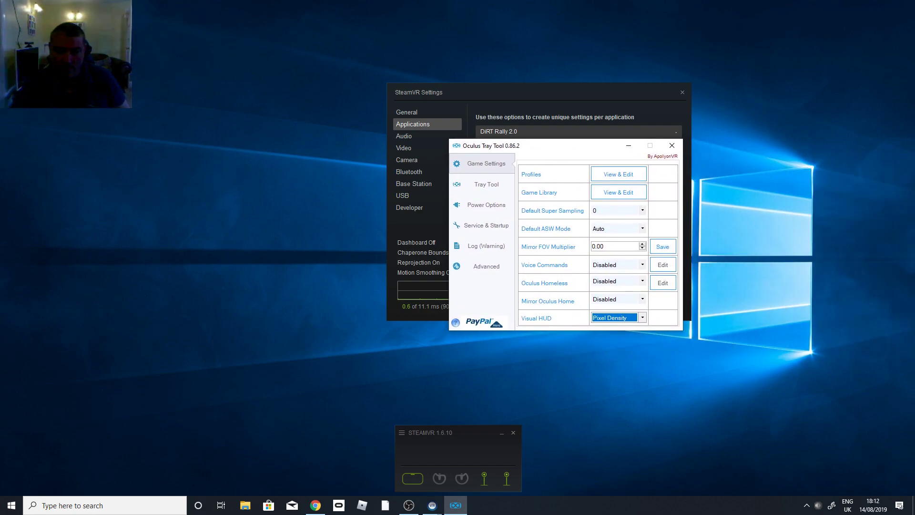
Set Visual HUD from Pixel Density to None, after briefly switching it back once.
key("alt+Down")
key("Up")
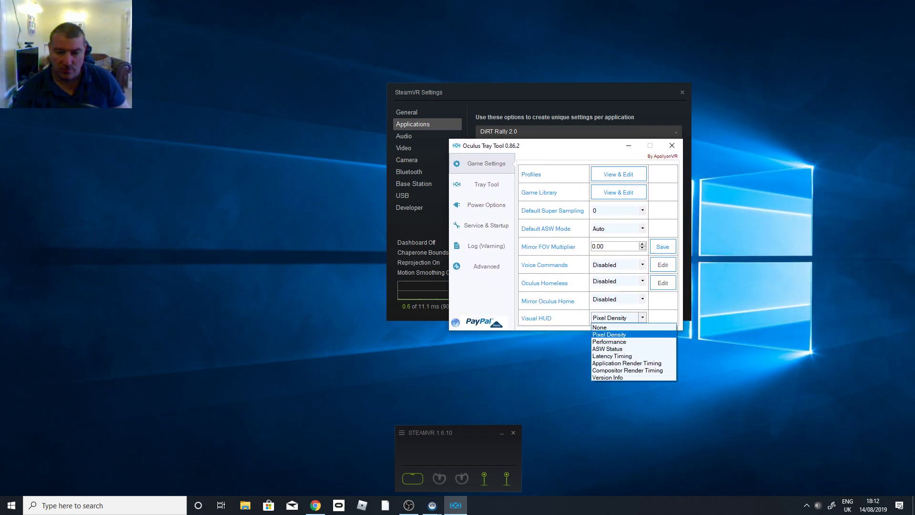
key("Return")
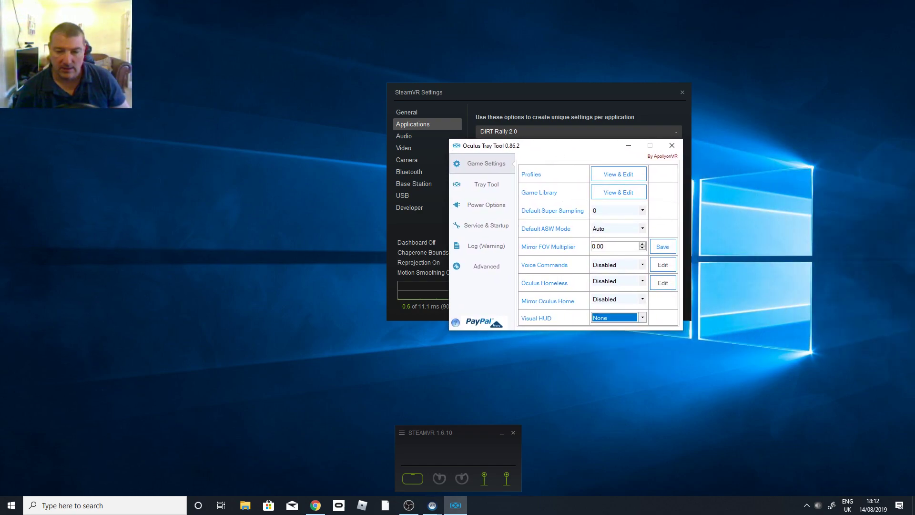
key("alt+Down")
key("Up")
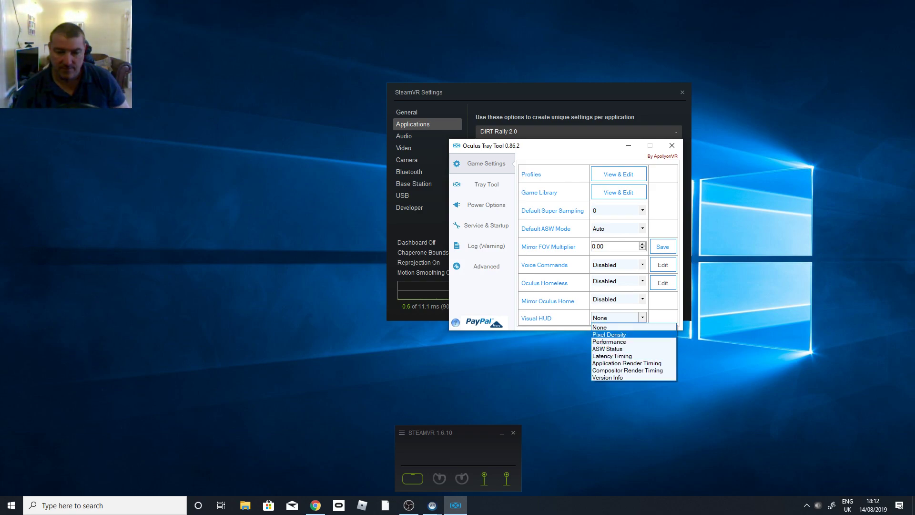
key("Return")
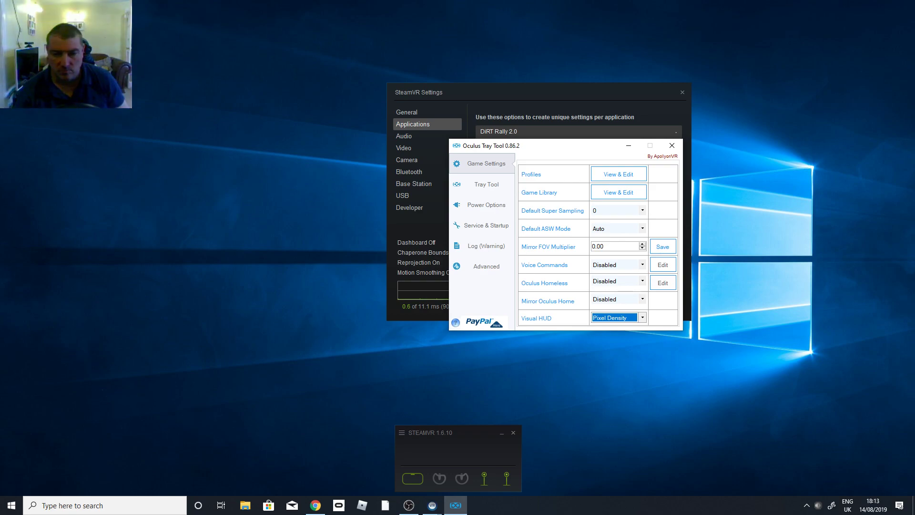
key("alt+Down")
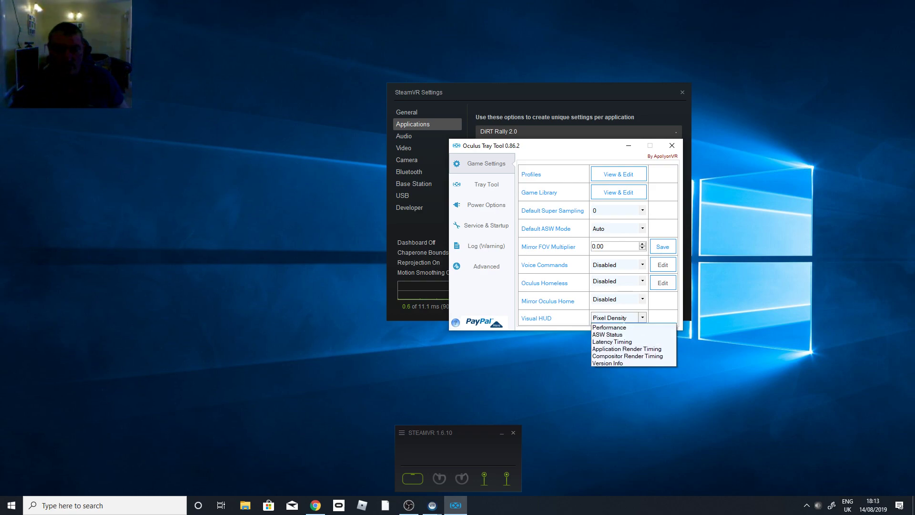
key("Up")
key("Return")
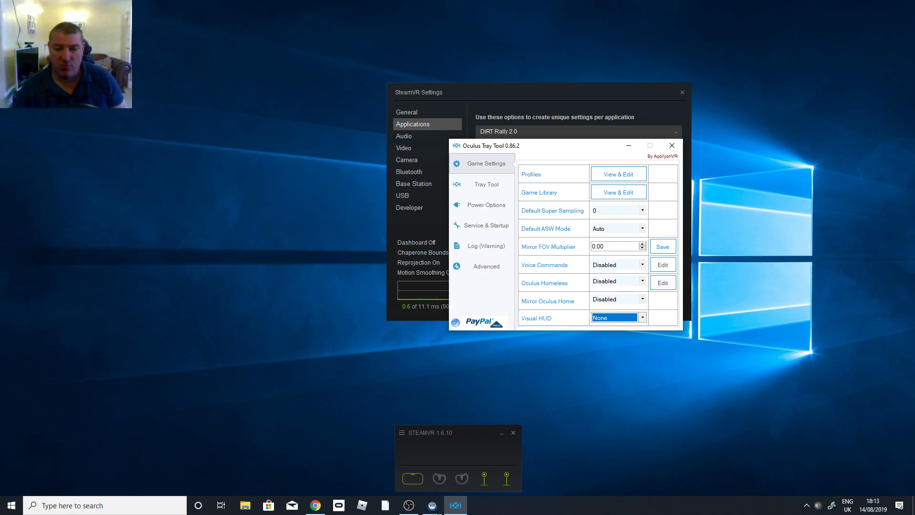
left_click(672, 146)
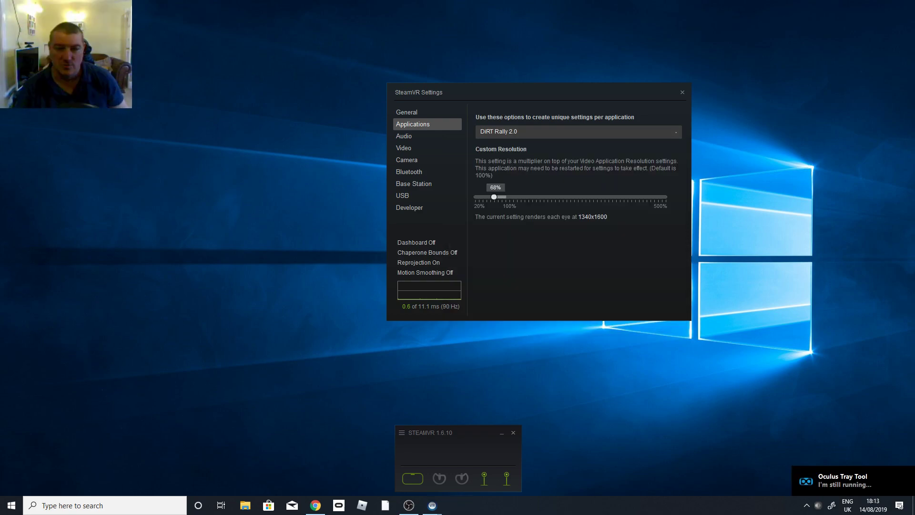